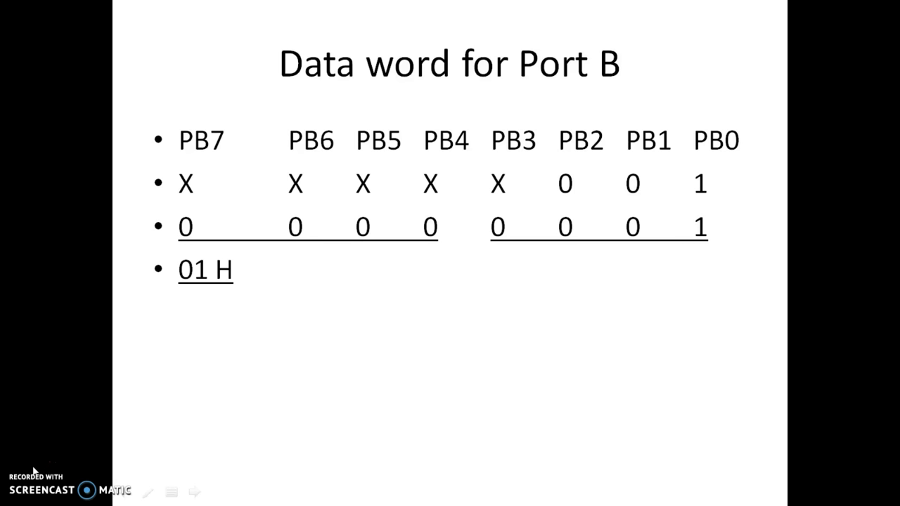
# Advance through the PPI–ADC interfacing diagram and Port C data word slides to the Program table
pyautogui.press('Next')
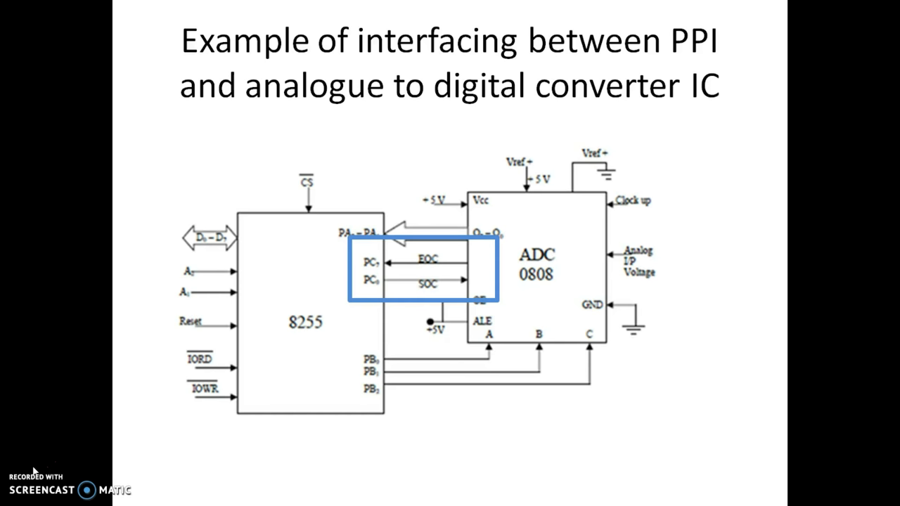
pyautogui.press('Next')
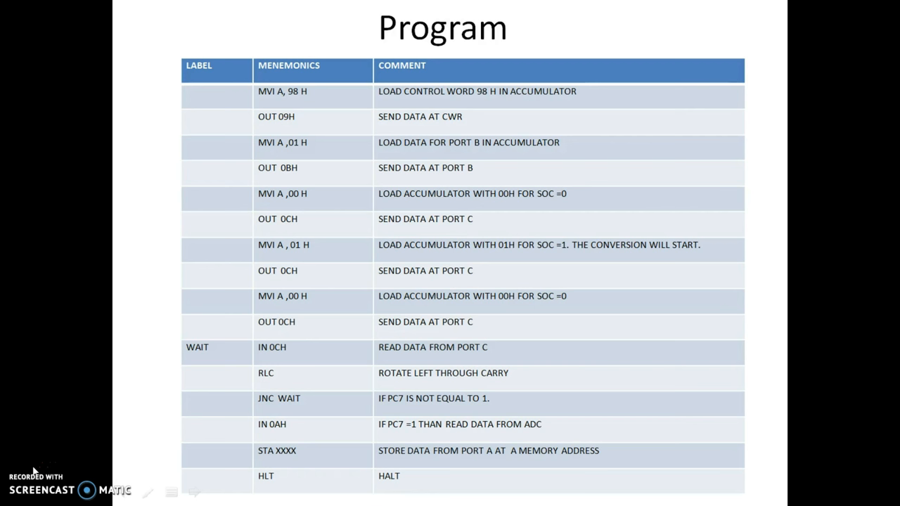
# Highlight the opening program rows, then the Port B loading rows, then the MVI A,00H / OUT 0CH rows
pyautogui.click(33, 471)
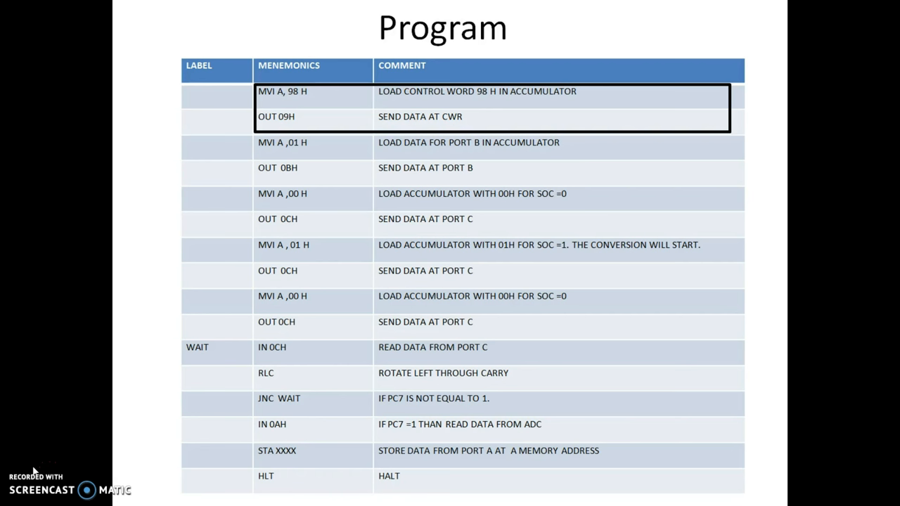
pyautogui.press('space')
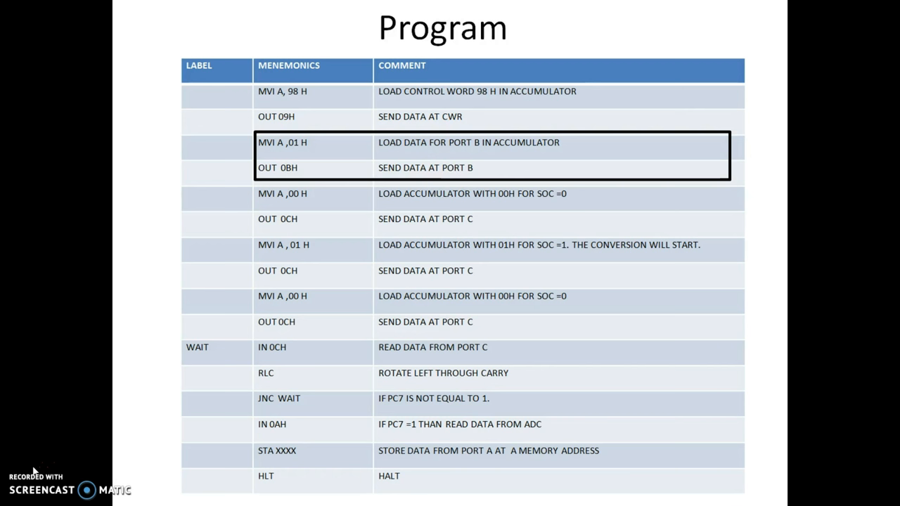
pyautogui.click(33, 471)
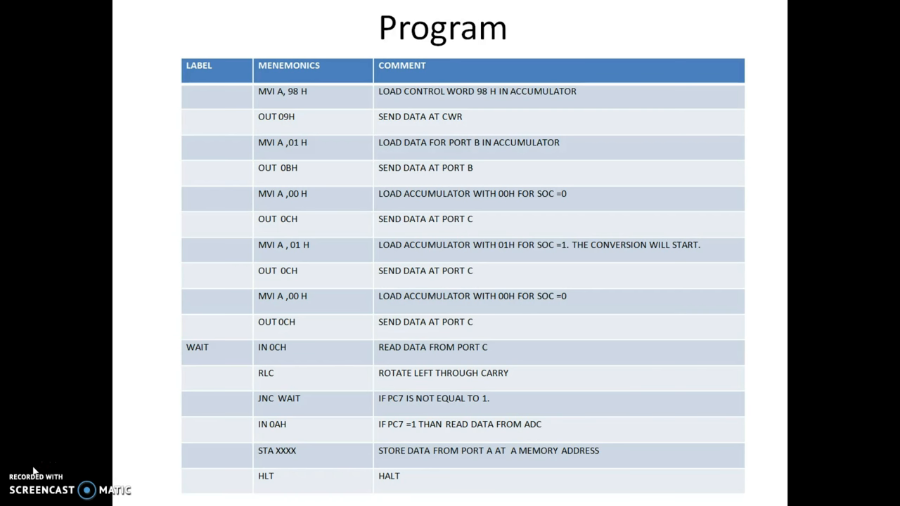
pyautogui.click(33, 471)
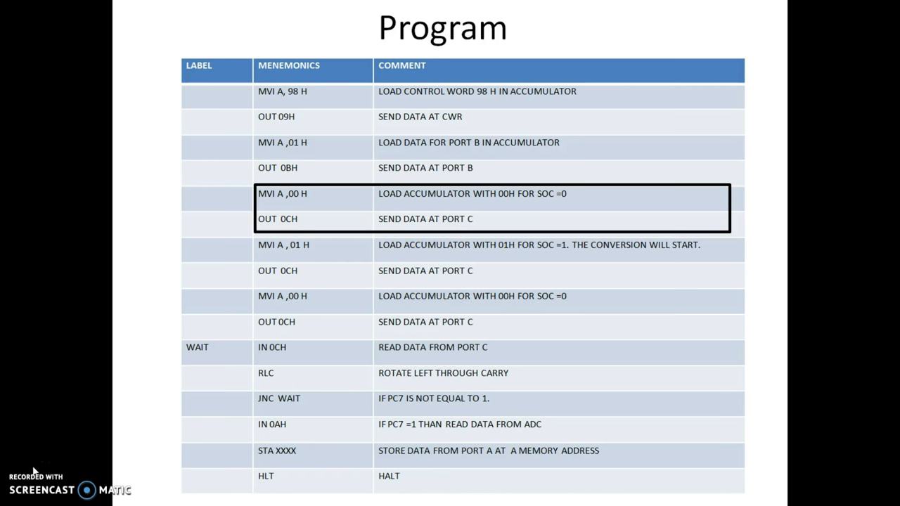
# Move the highlight through the conversion-start and SOC=0 rows down to the IN 0CH, RLC, JNC WAIT loop
pyautogui.click(34, 471)
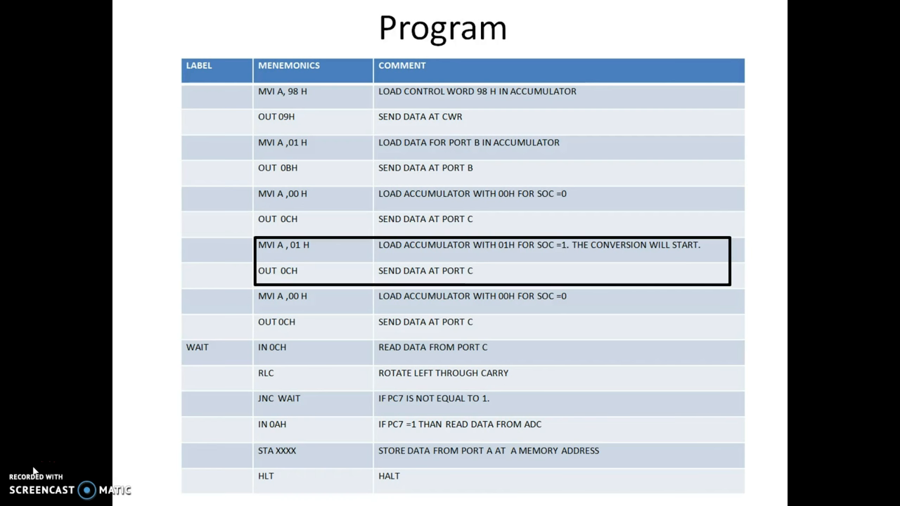
pyautogui.press('space')
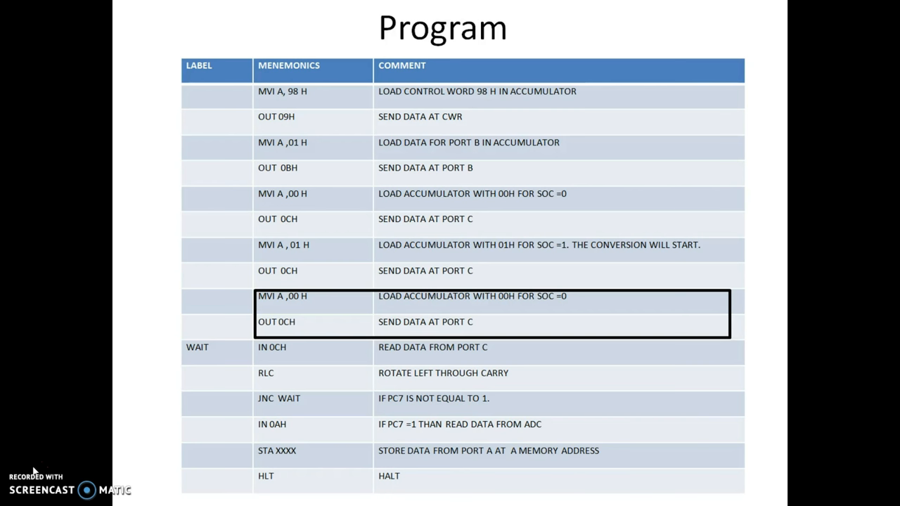
pyautogui.press('space')
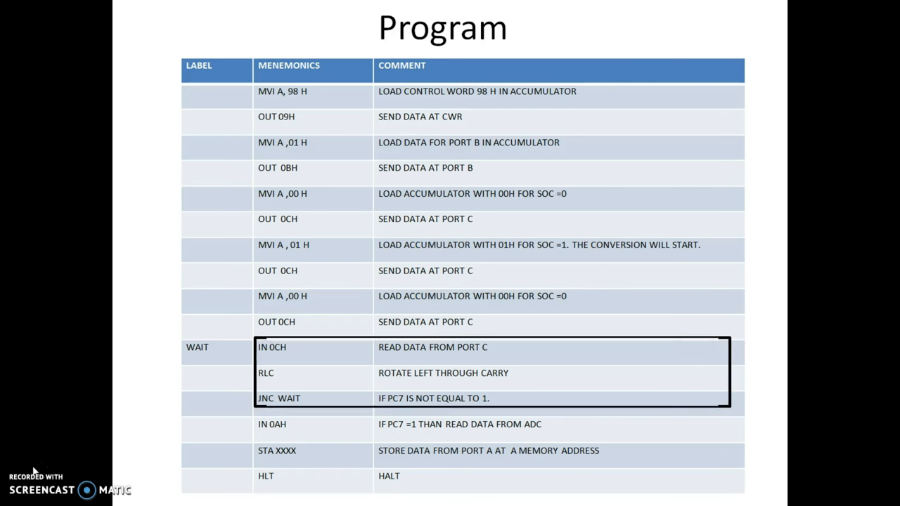